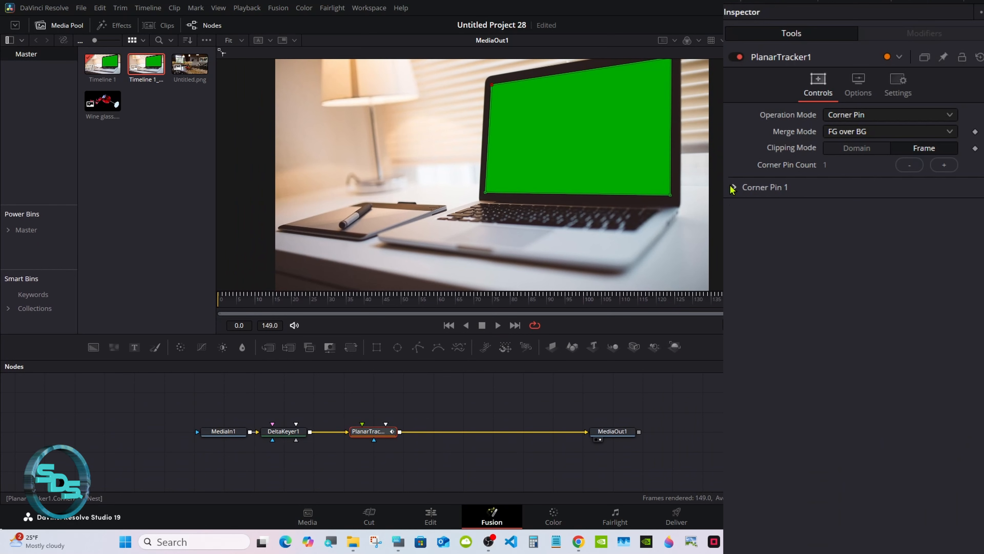
- Expand the planar tracker's Corner Pin 1 settings to show its merge options and reference positions
click(734, 187)
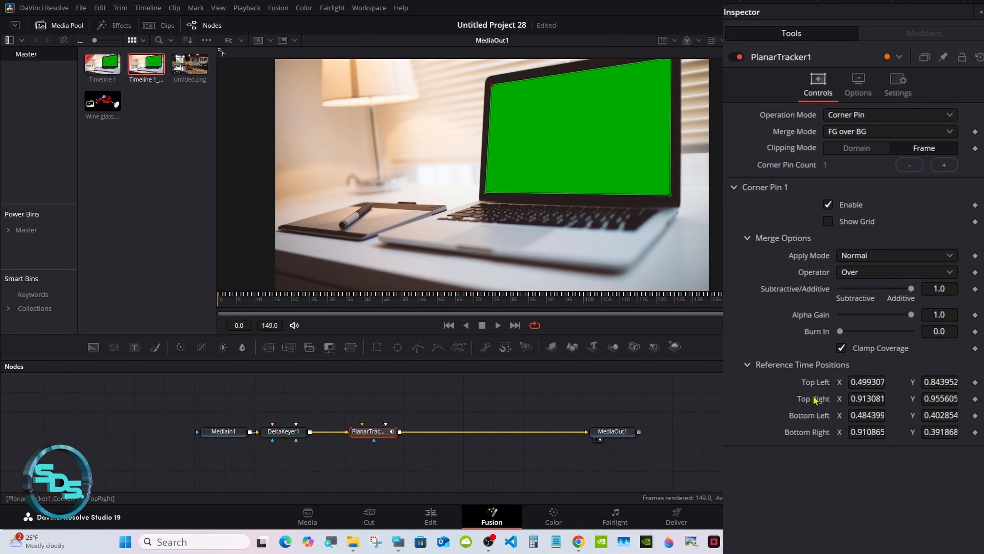
drag(484, 360, 484, 348)
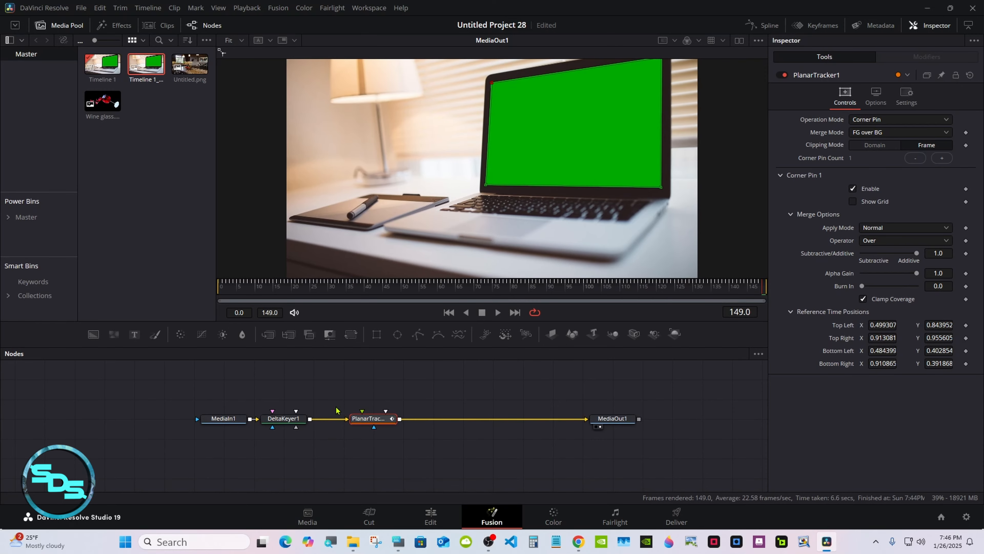
- Select the DeltaKeyer node and sample the laptop's green screen as its Background Color
click(295, 420)
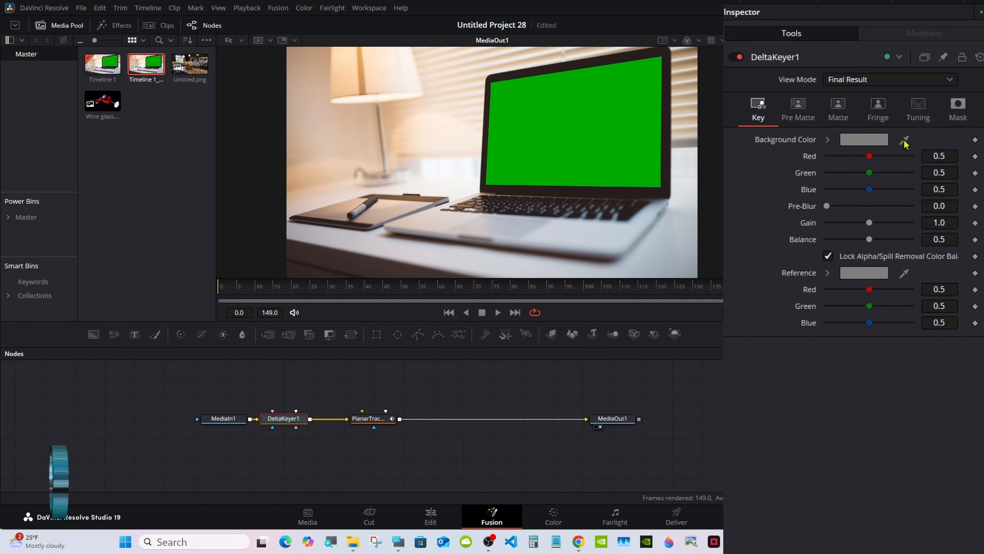
drag(904, 143, 600, 108)
- Select the MediaIn1 and DeltaKeyer1 nodes and move them down below the planar tracker
drag(176, 400, 287, 459)
click(356, 456)
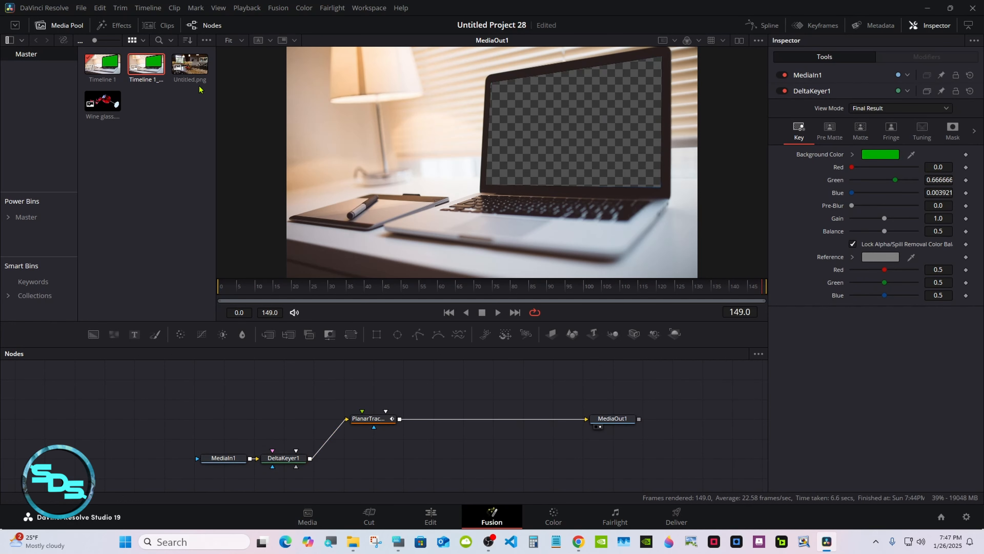
- Bring Untitled.png into the node graph as the tracker's foreground input and insert a Blur node after it
drag(191, 68, 274, 414)
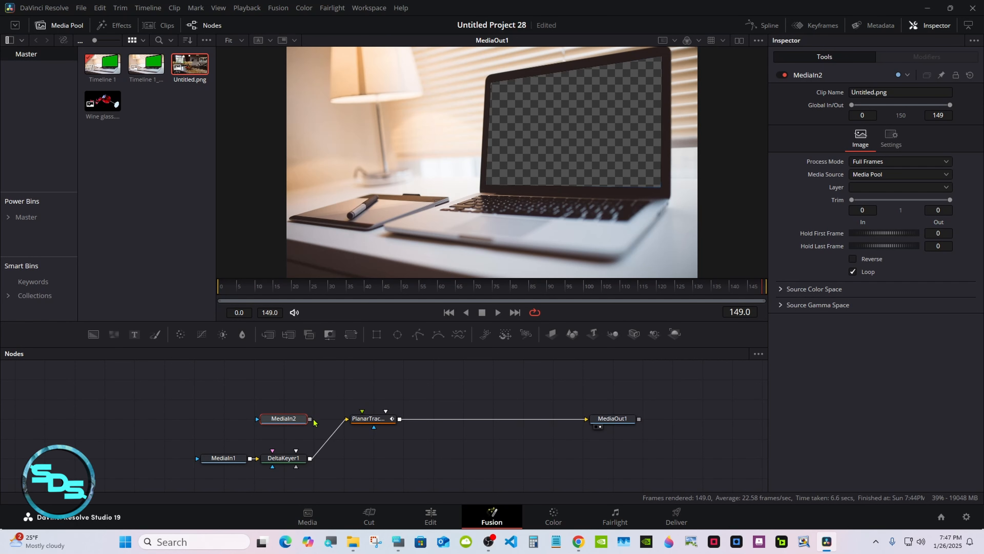
drag(310, 419, 261, 416)
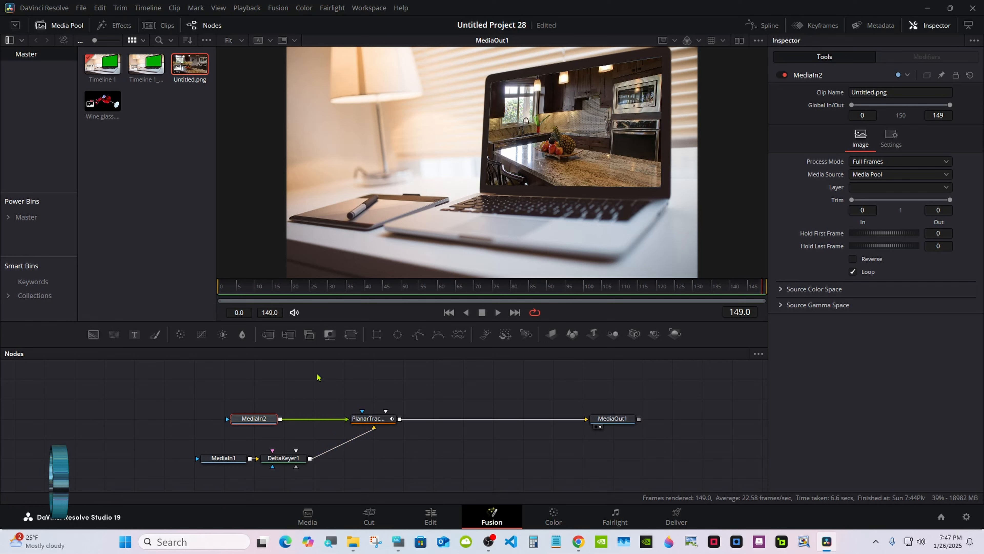
click(243, 335)
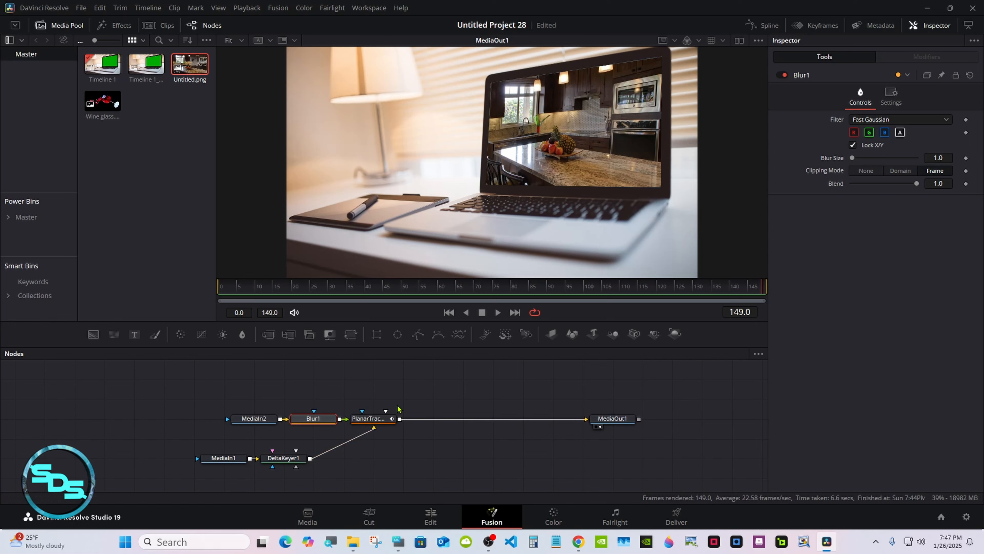
- Set the planar tracker's Top Right reference Y position to 0.964605
click(378, 419)
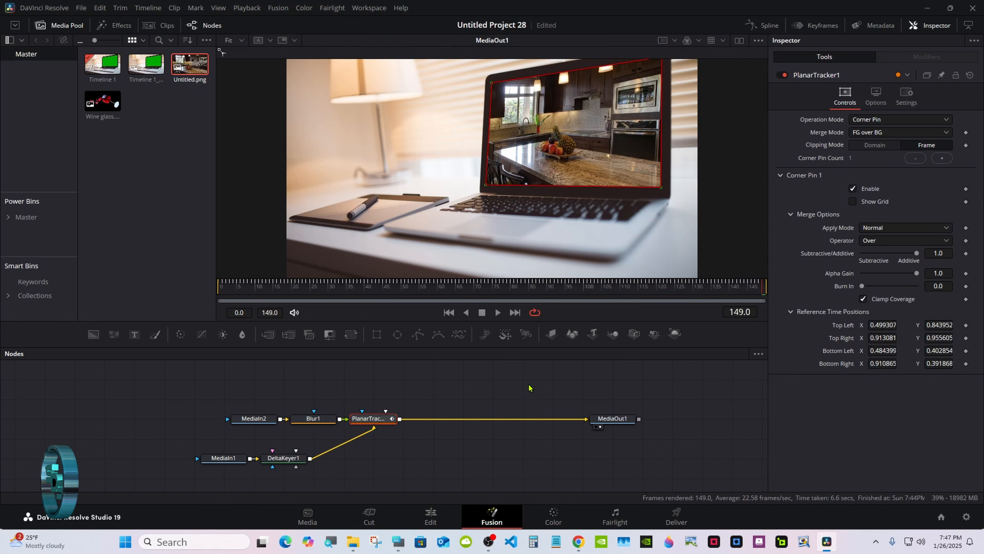
drag(555, 347, 559, 460)
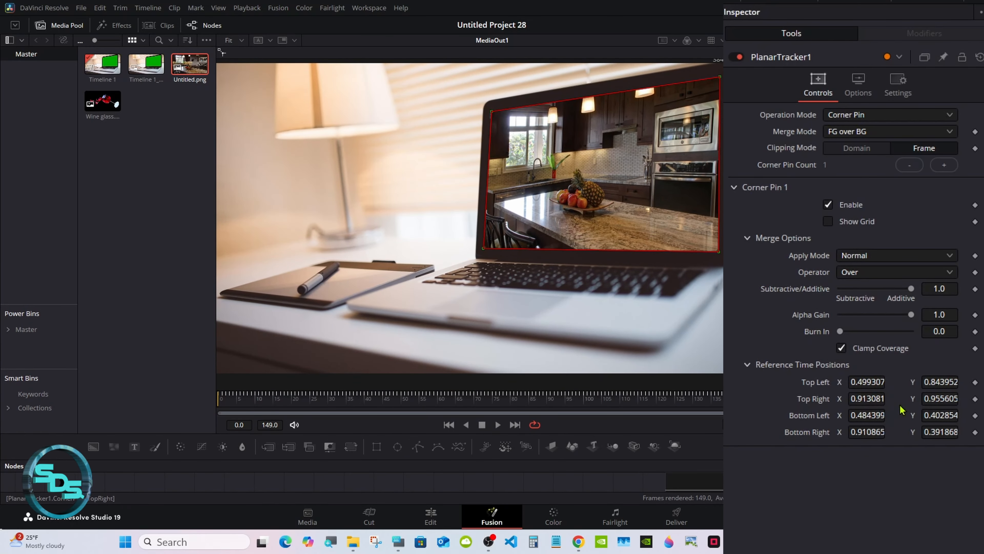
drag(931, 399, 934, 399)
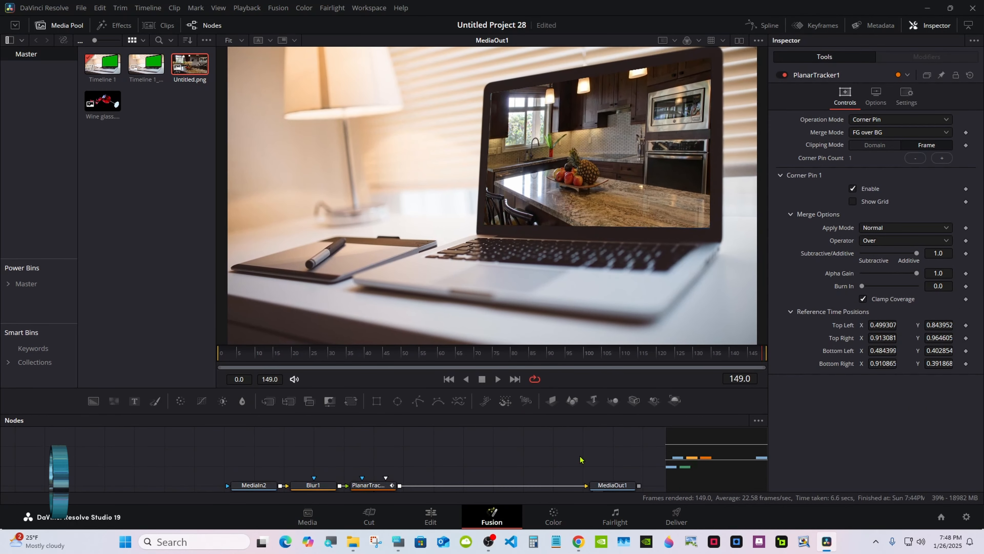
drag(565, 420, 558, 306)
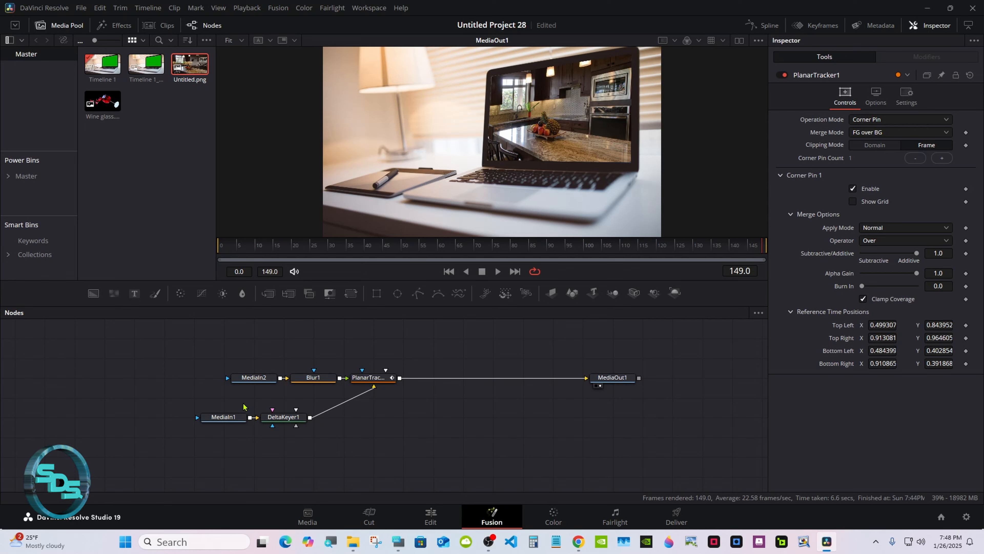
- Add a Merge node with the keyer as background and the planar tracker as foreground, feeding MediaOut1
drag(368, 377, 429, 378)
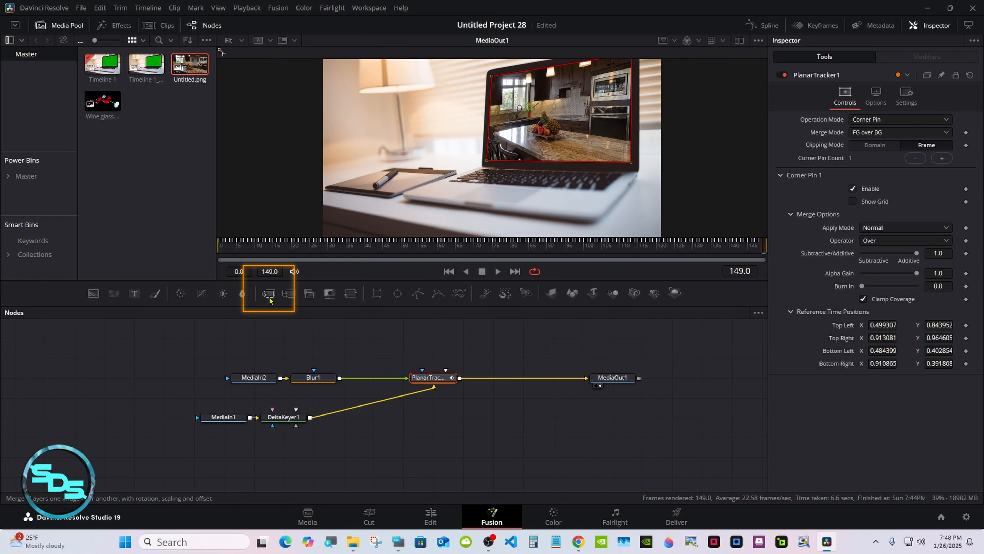
drag(269, 298, 480, 440)
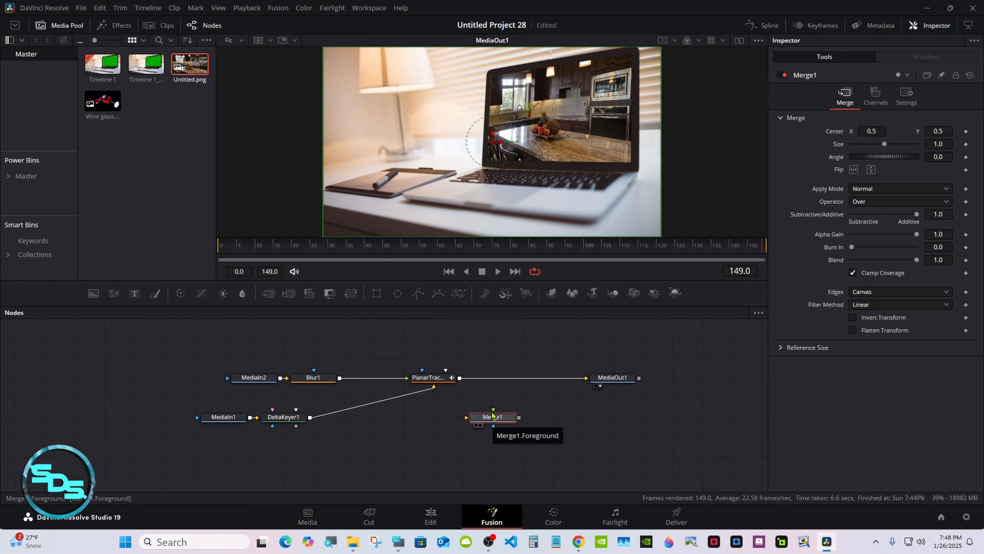
drag(309, 416, 469, 417)
drag(586, 379, 581, 380)
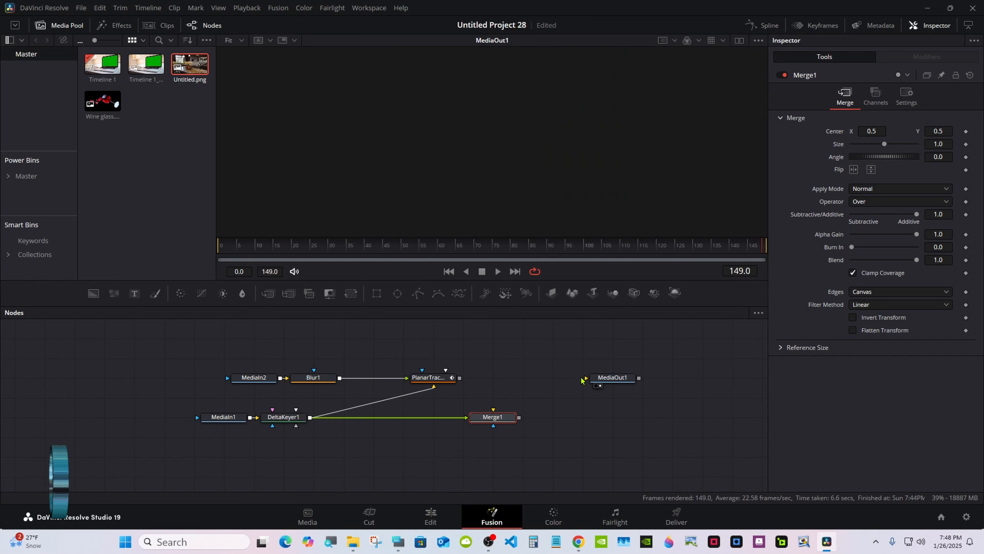
drag(459, 377, 495, 416)
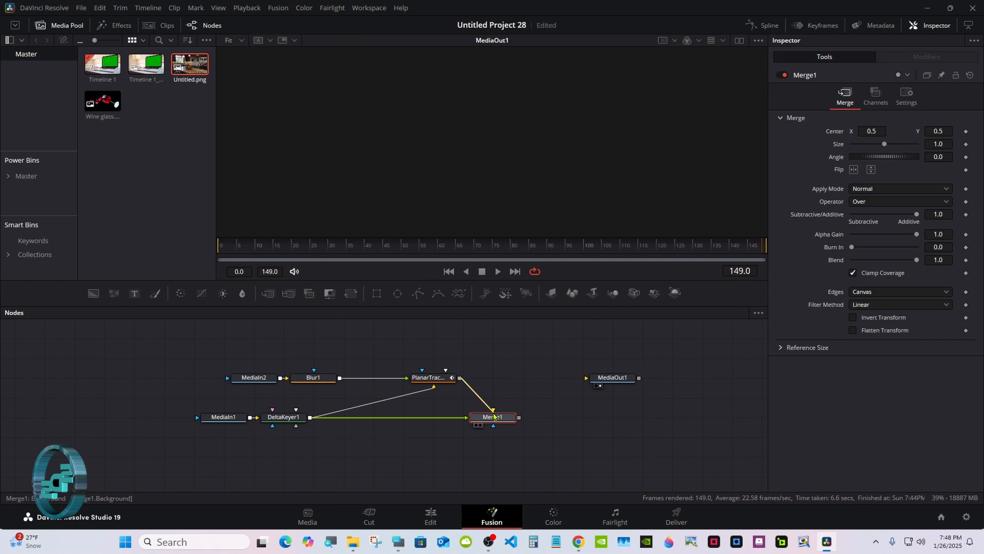
drag(607, 383, 565, 421)
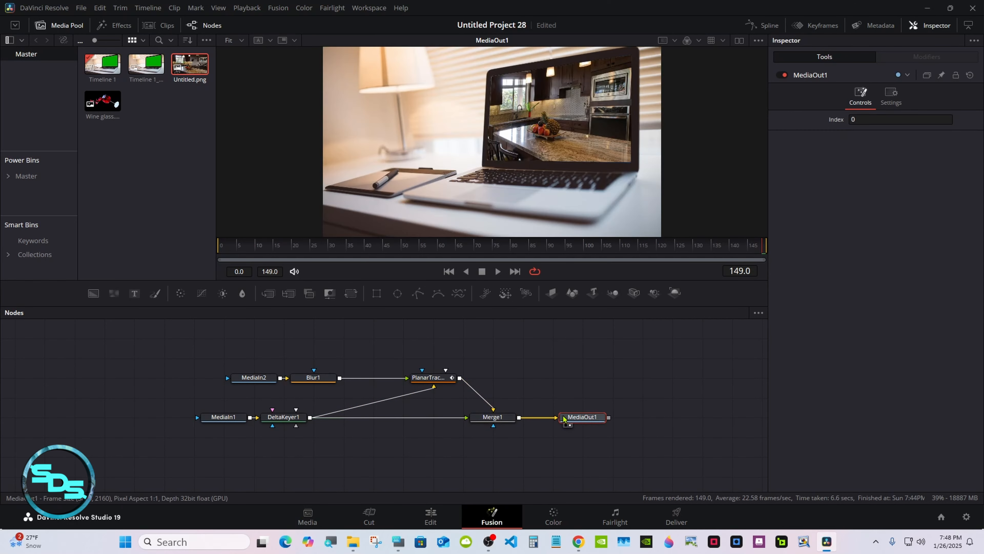
- Set the planar tracker's Merge Mode to BG over FG
click(428, 377)
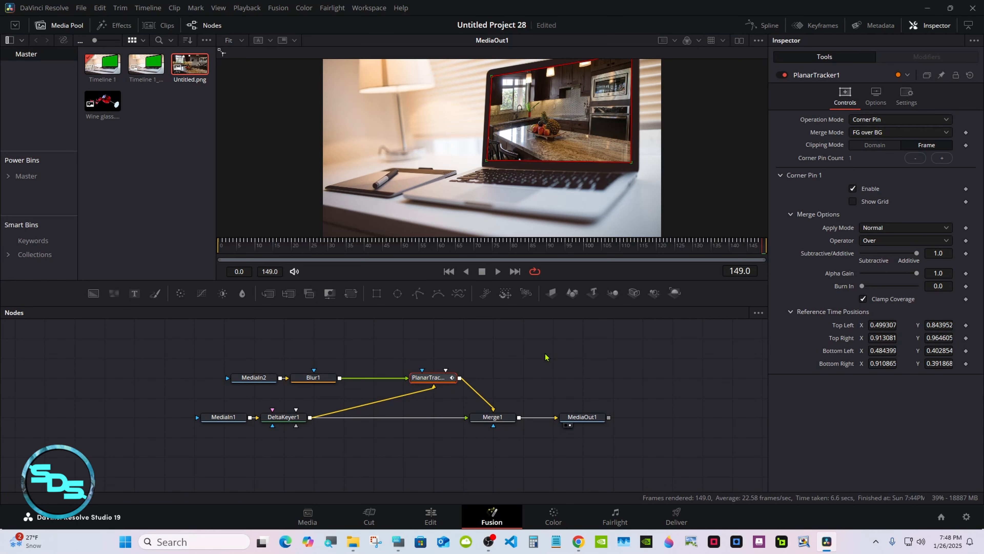
drag(652, 306, 653, 409)
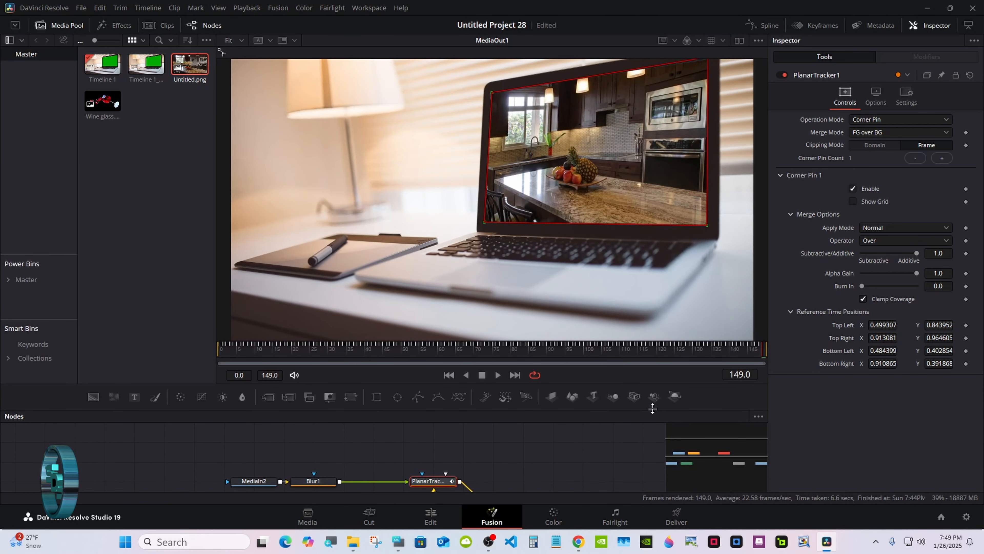
click(851, 133)
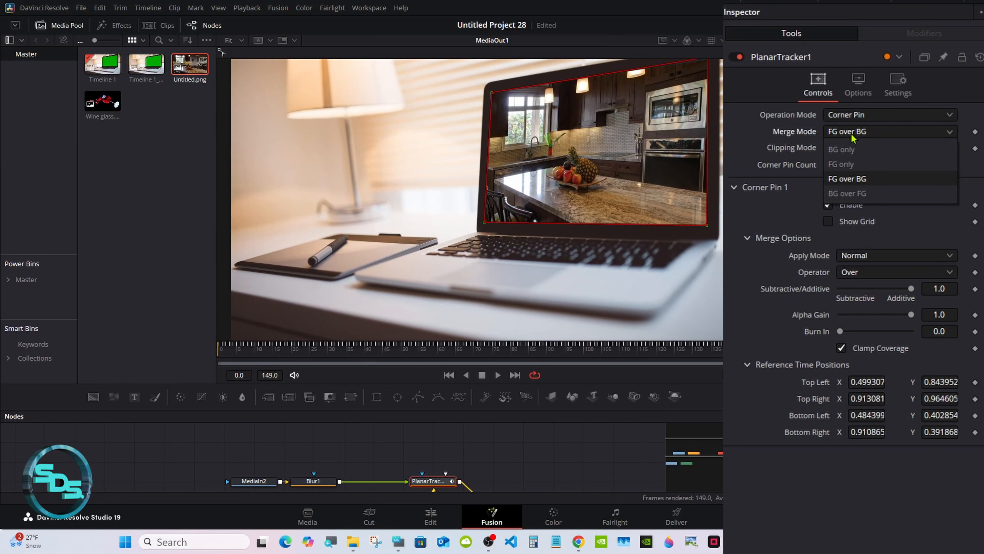
click(858, 196)
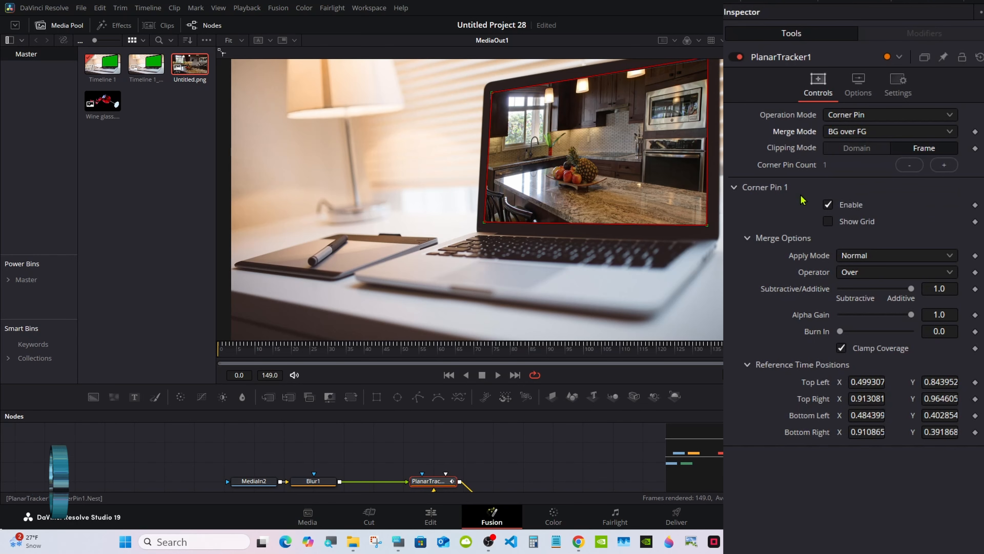
click(611, 429)
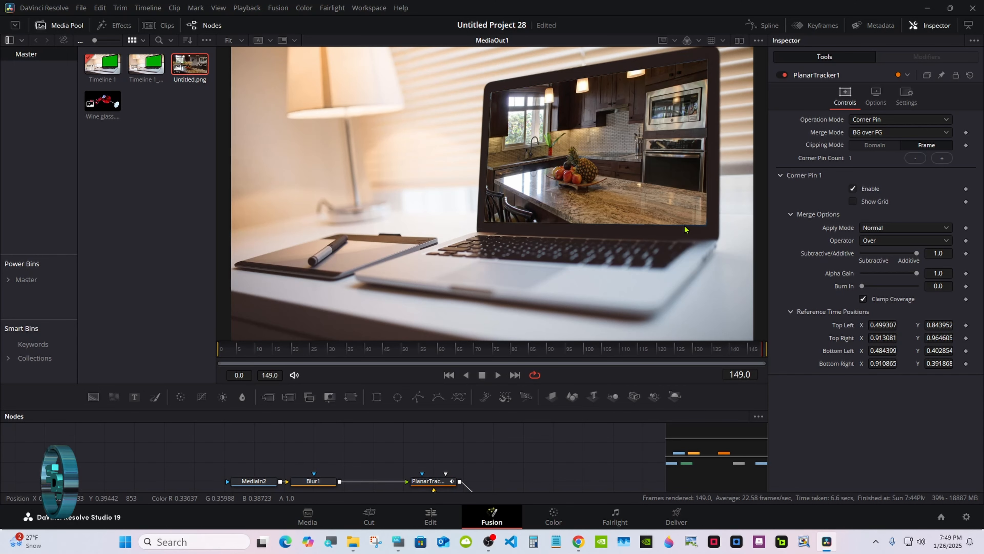
drag(525, 407, 479, 293)
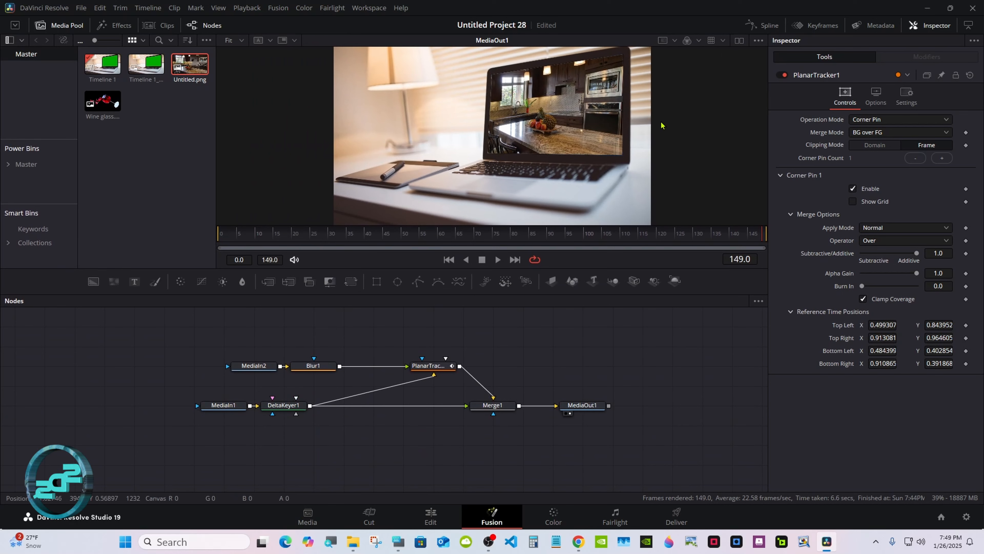
- Open a second viewer and compare the MediaIn2 and MediaIn1 sources against the final output
click(739, 40)
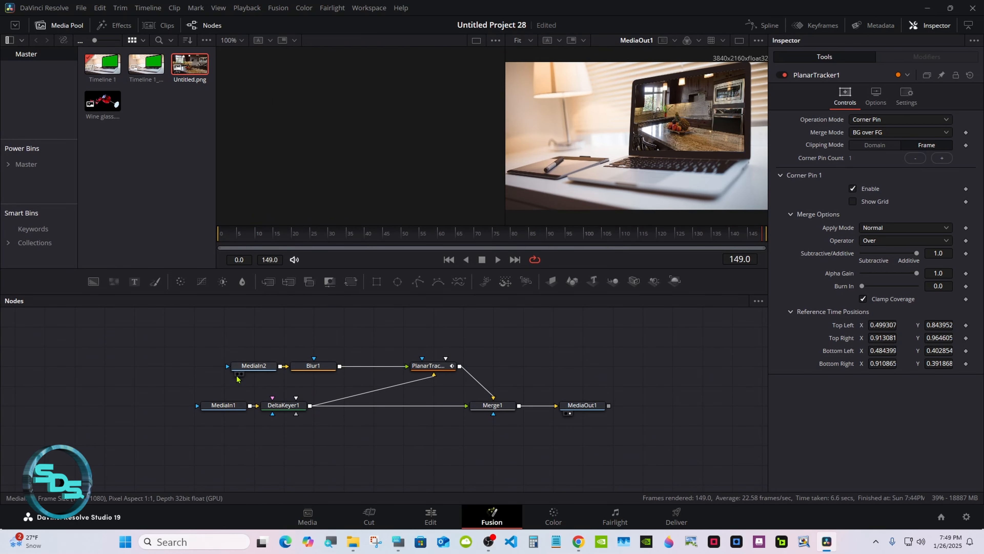
click(237, 374)
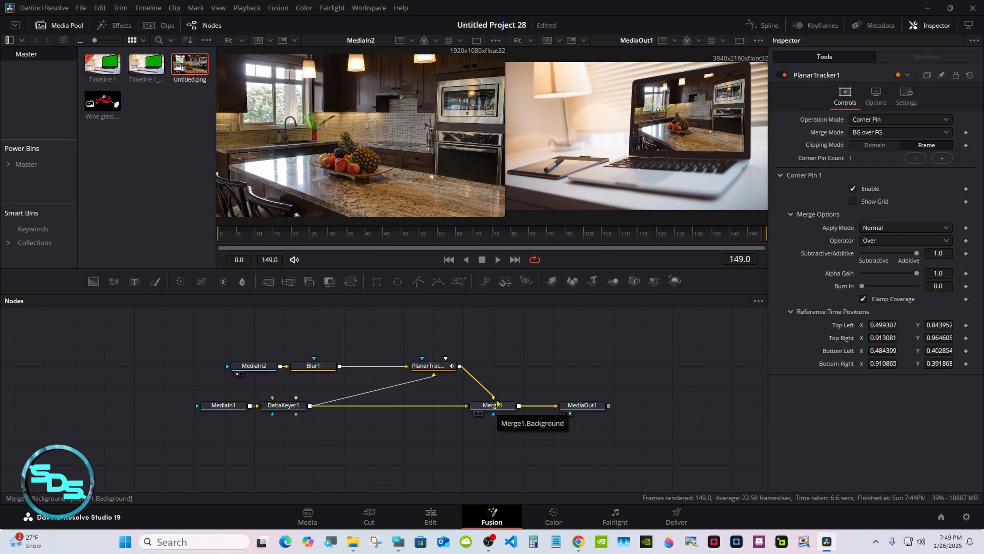
click(208, 413)
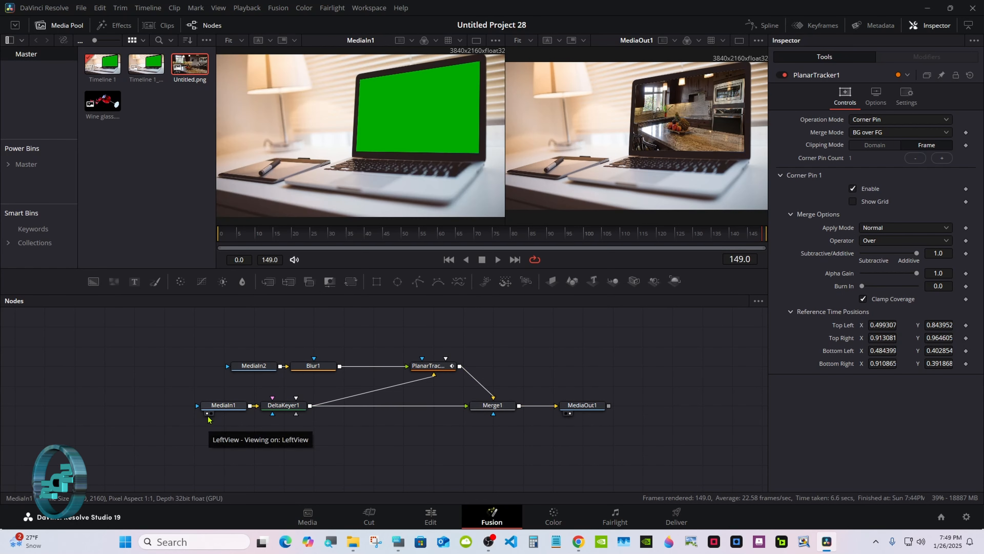
click(450, 368)
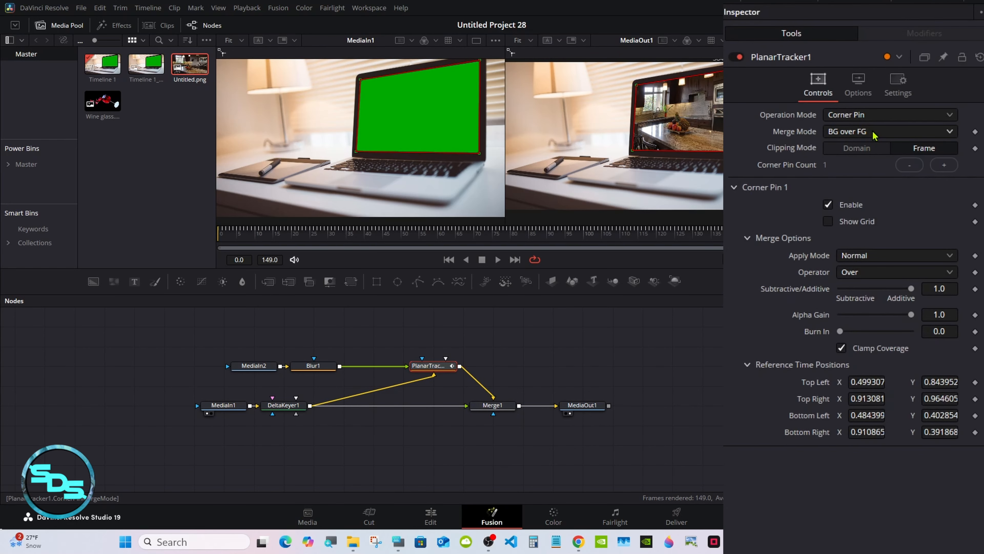
drag(601, 295, 597, 311)
click(595, 357)
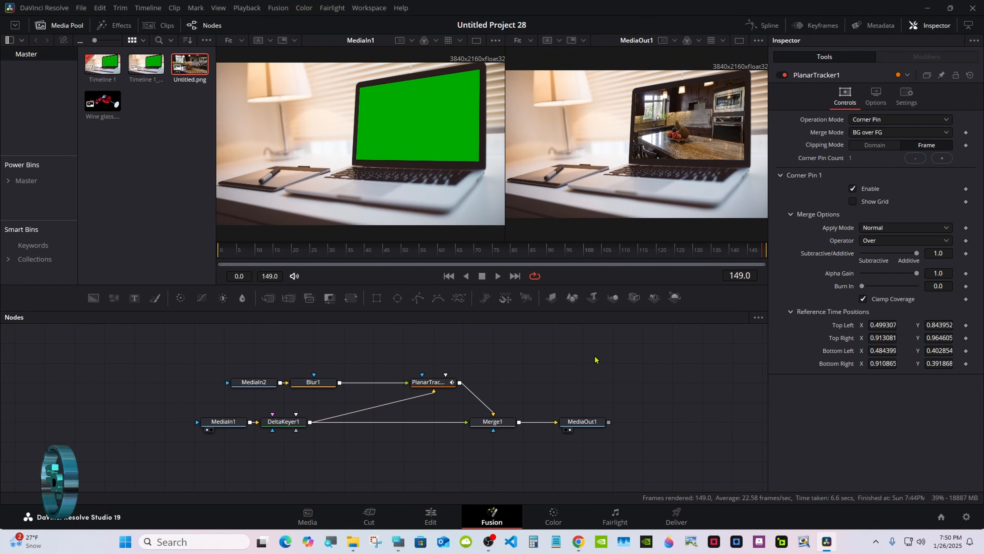
- Insert a second Merge node after Merge1 and connect Wine glass.png to it as foreground
drag(583, 421, 672, 423)
click(501, 425)
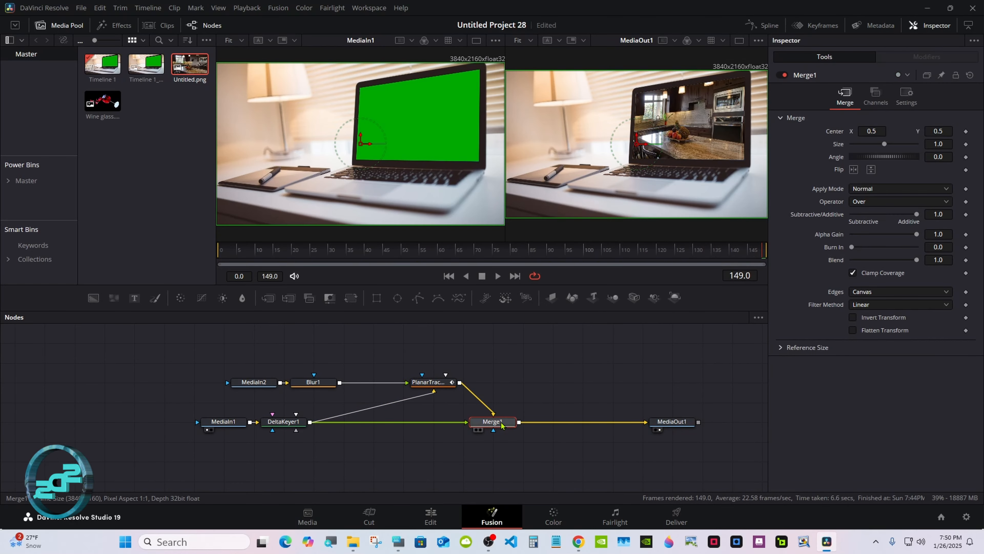
click(288, 298)
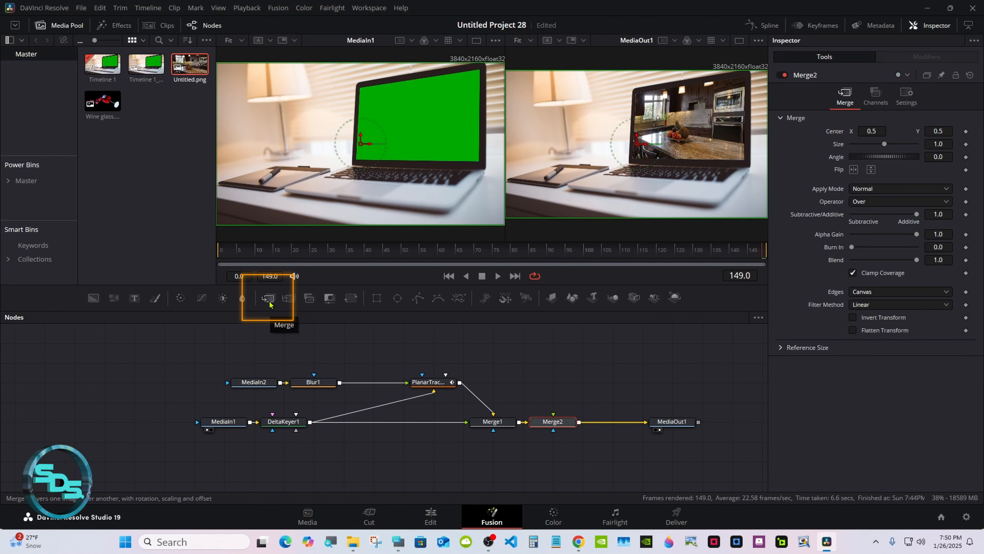
drag(103, 101, 553, 416)
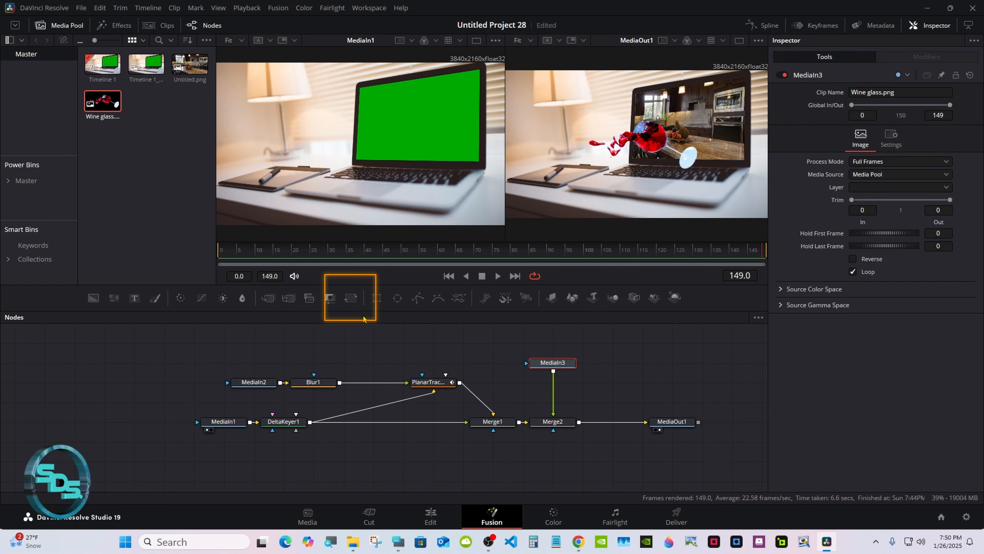
- Add a Transform node to the wine glass and set its center to X 0.528, Y 0.689
click(351, 298)
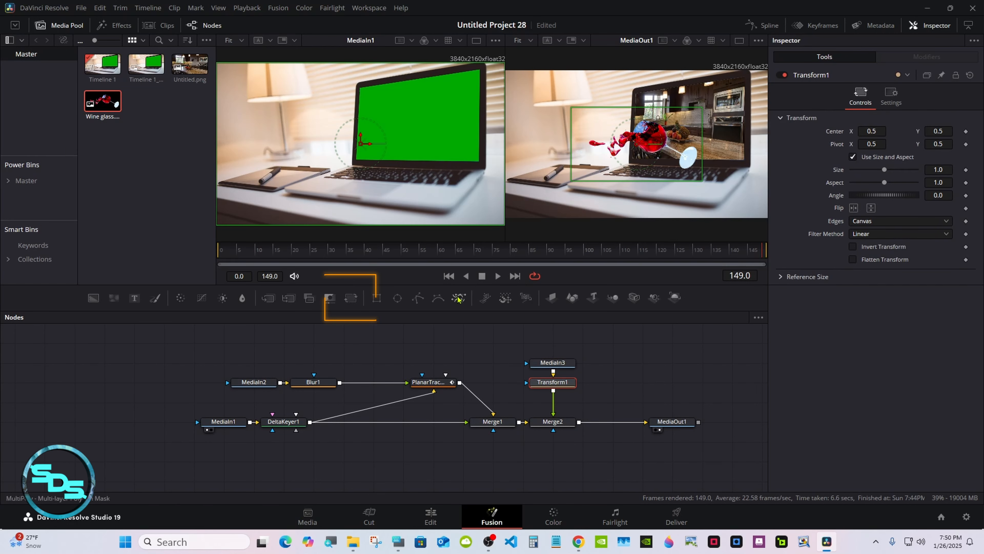
click(739, 41)
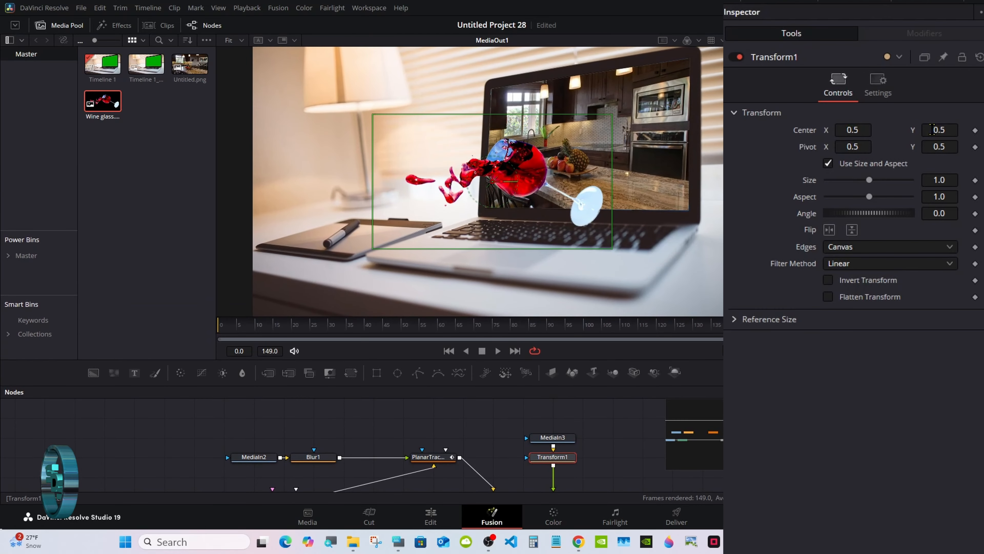
drag(938, 130, 957, 130)
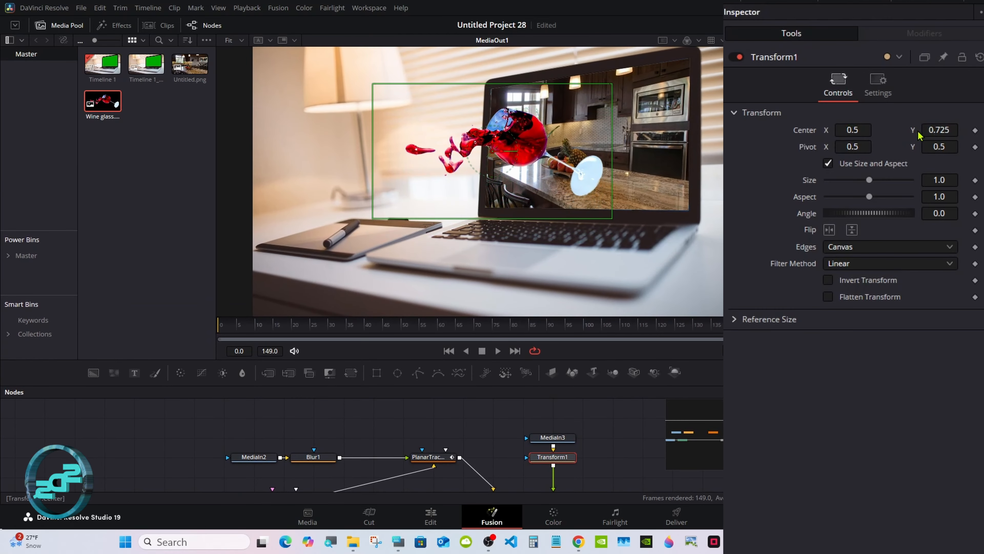
drag(851, 130, 857, 130)
drag(939, 130, 933, 130)
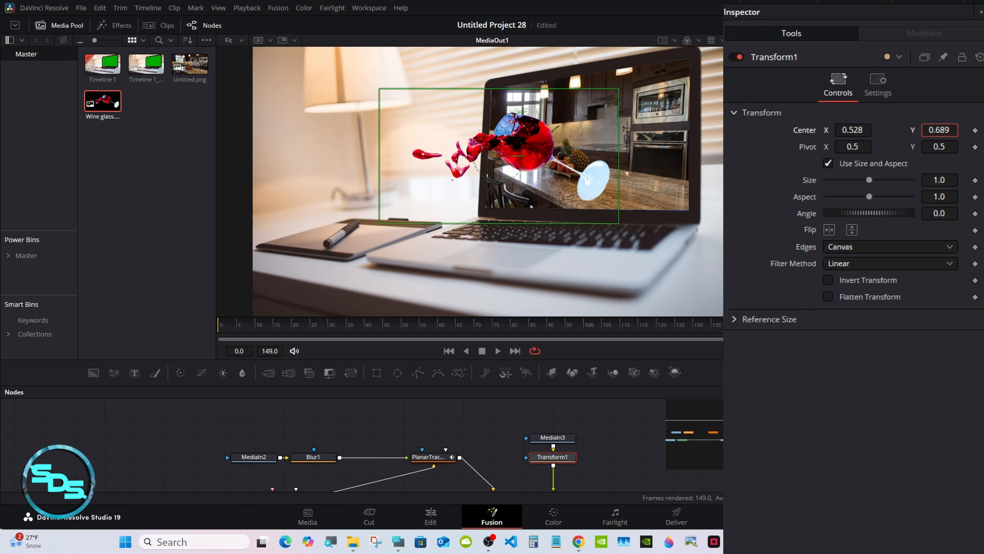
- Set the planar tracker's Top Left reference Y position to 0.851953
click(596, 415)
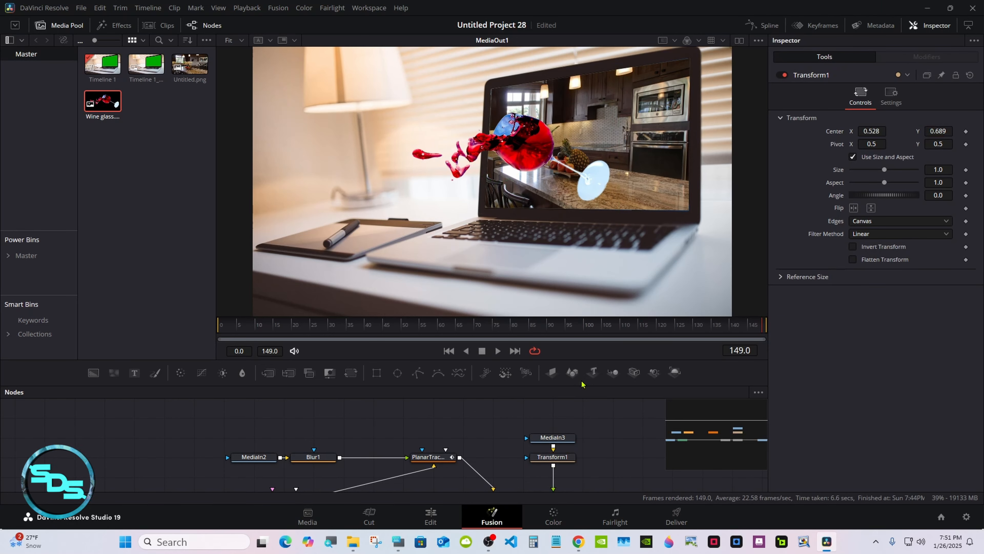
click(441, 457)
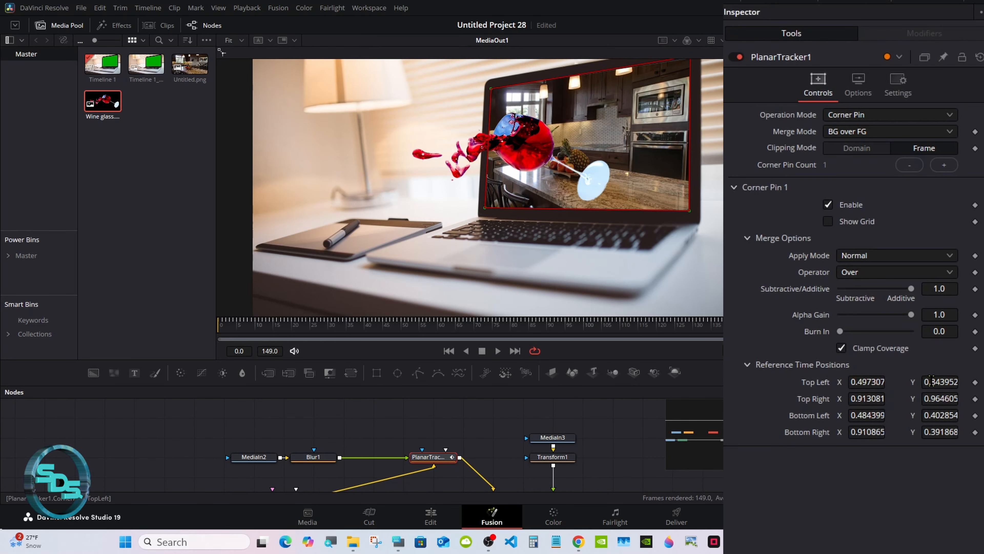
drag(932, 381, 938, 381)
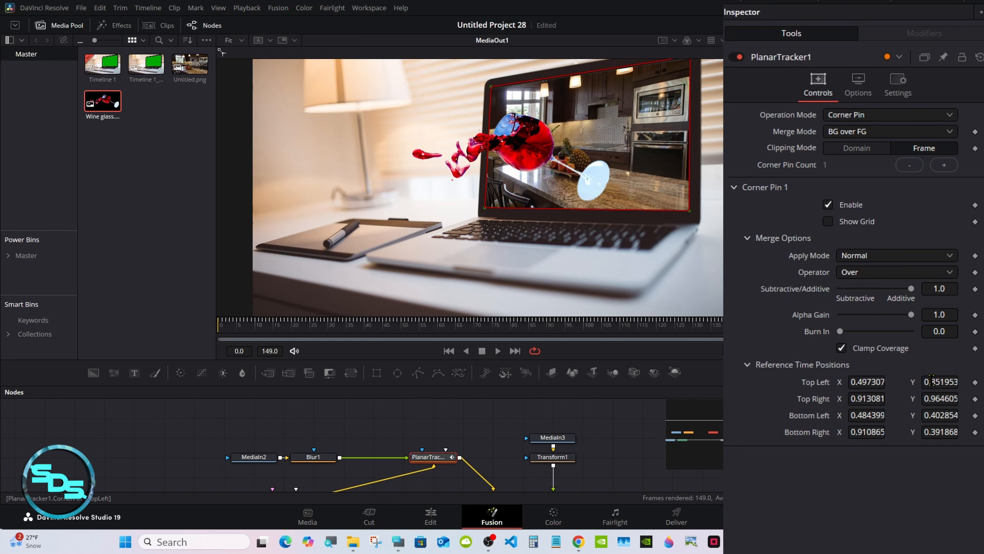
click(612, 423)
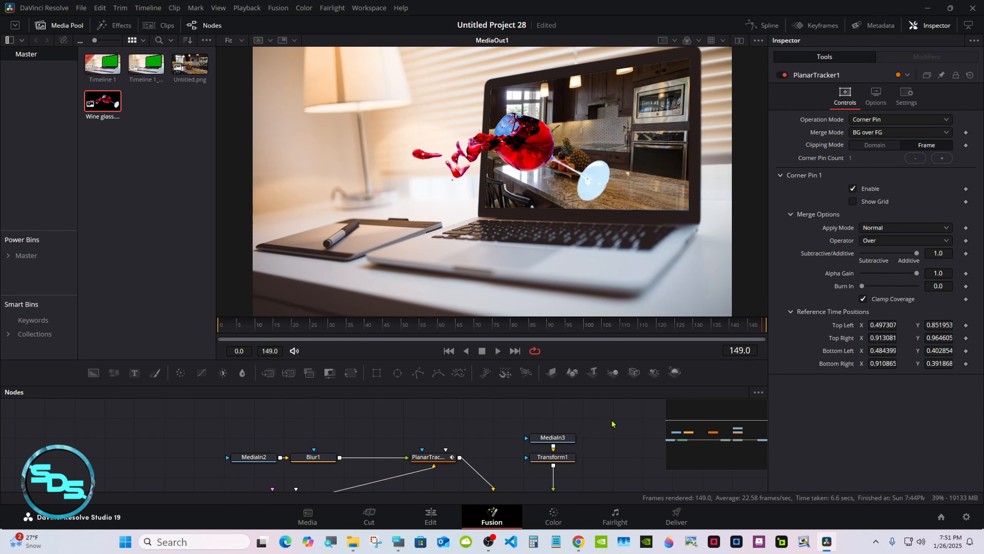
drag(541, 385, 535, 291)
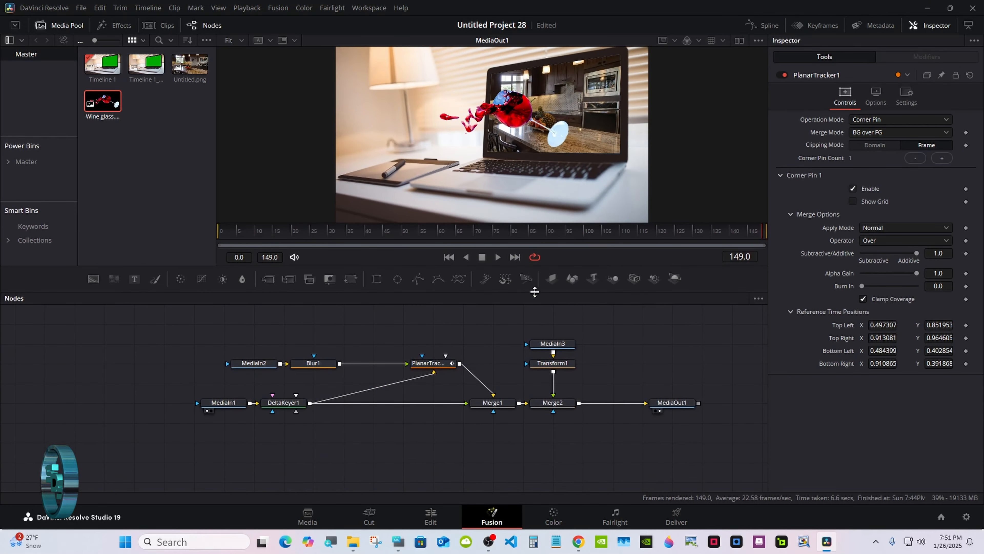
- Switch to the Edit page to review the composited clip on the timeline
click(437, 514)
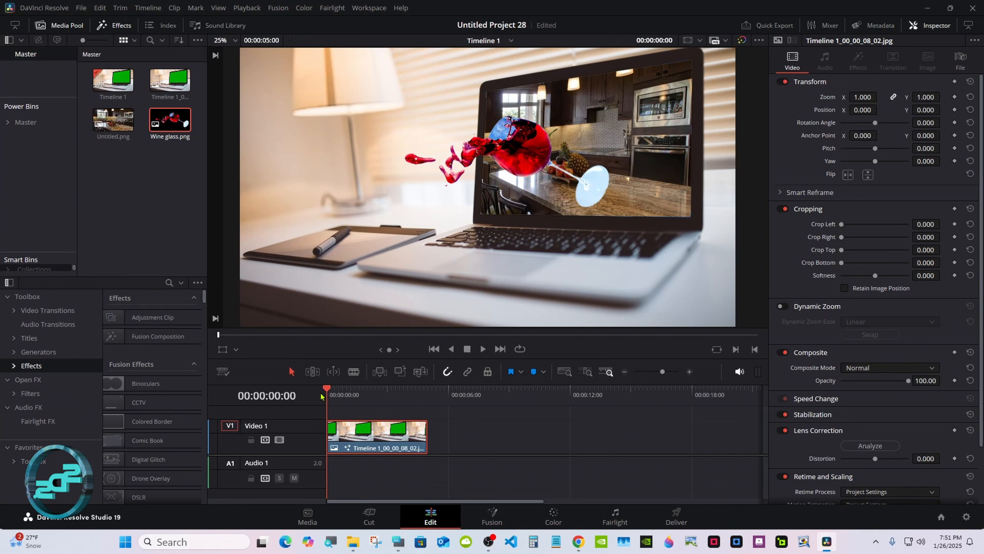